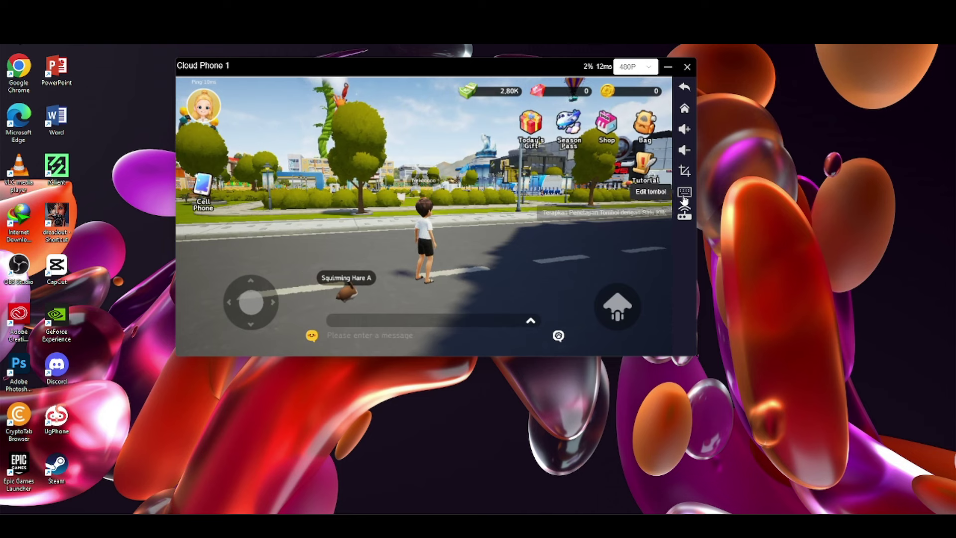
Step: Add a WASD walking-pad key mapping in Cloud Phone 1 and place it over the game's on-screen joystick
left_click(685, 213)
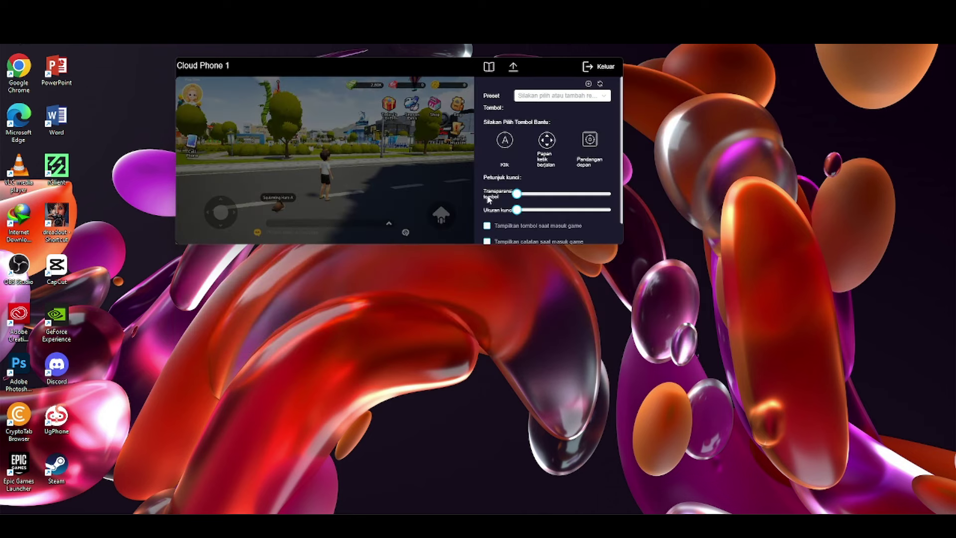
left_click(548, 143)
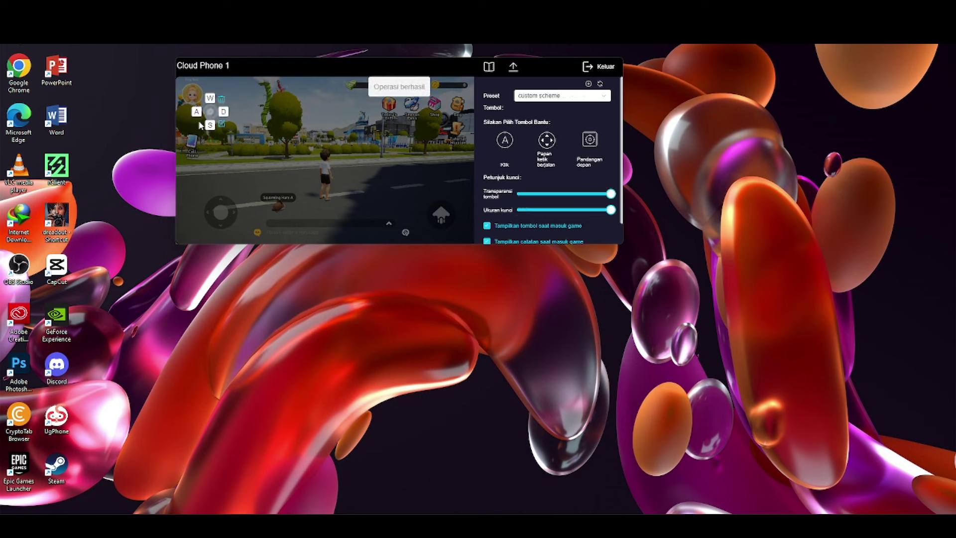
left_click_drag(209, 112, 221, 215)
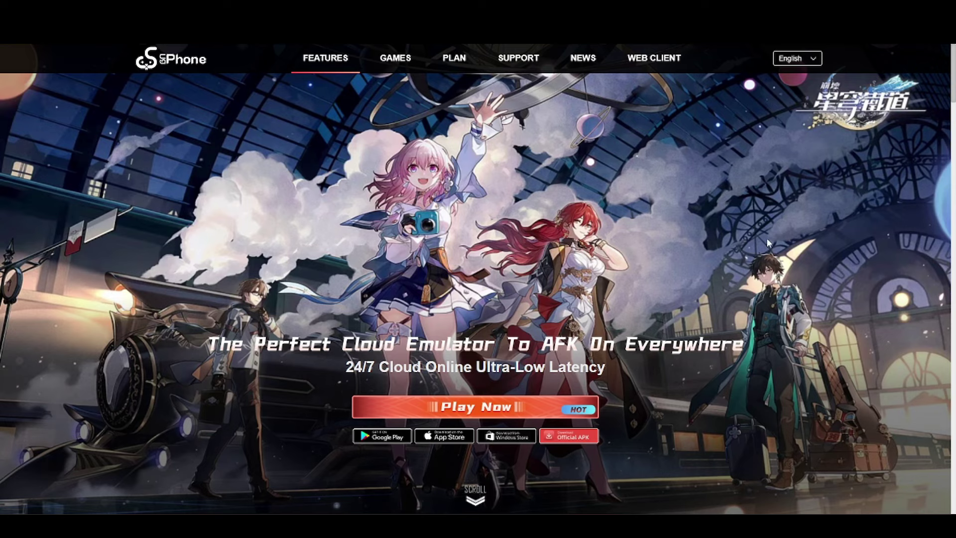
Step: Review the features on the UgPhone website down to the subscription plans and show the GVIP prices
scroll(766, 238, "down", 1)
scroll(766, 238, "up", 1)
scroll(570, 227, "down", 15)
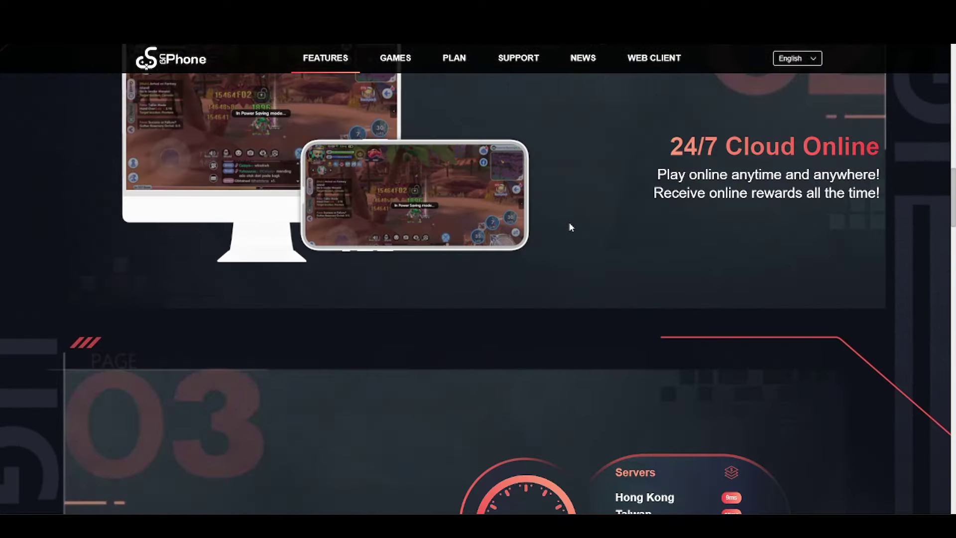
scroll(570, 225, "down", 12)
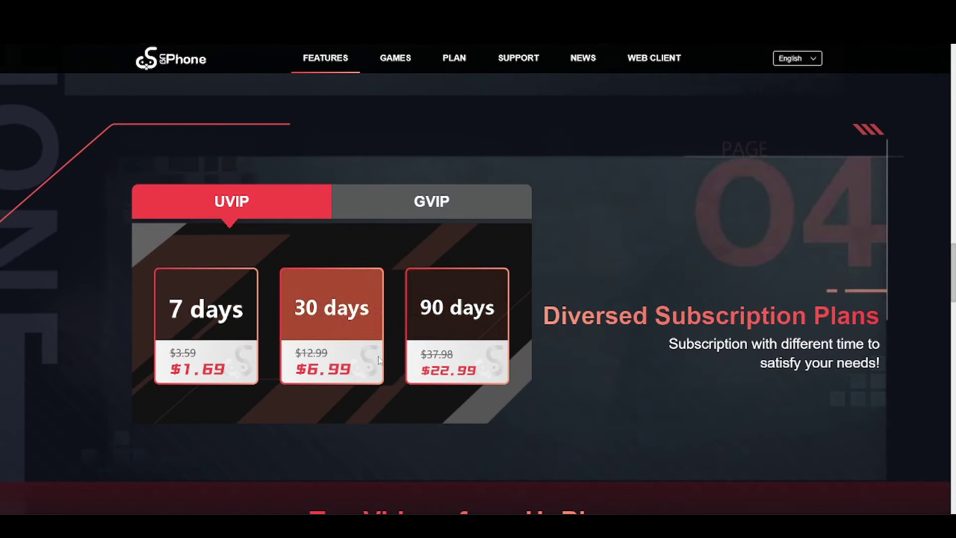
left_click(363, 216)
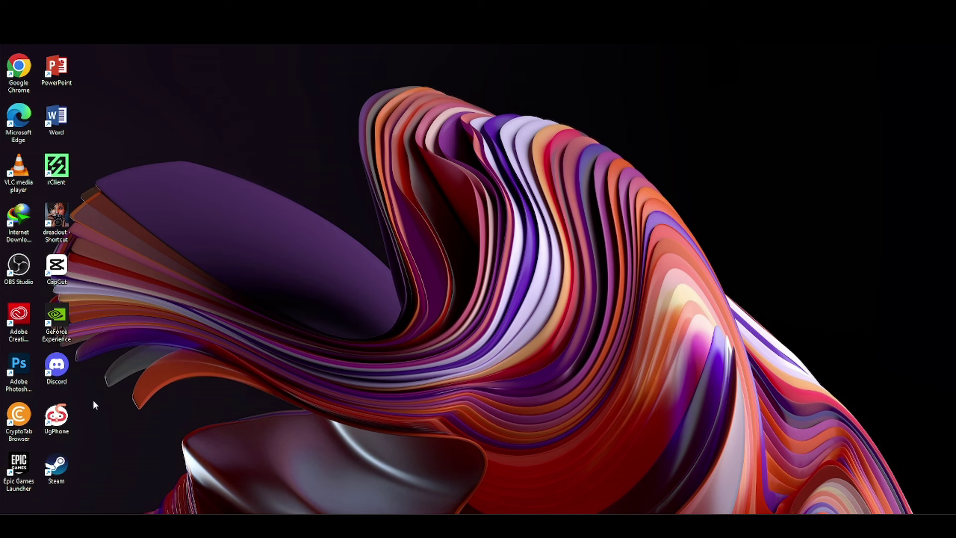
Step: Launch the UgPhone desktop client and log in to the account
double_click(61, 417)
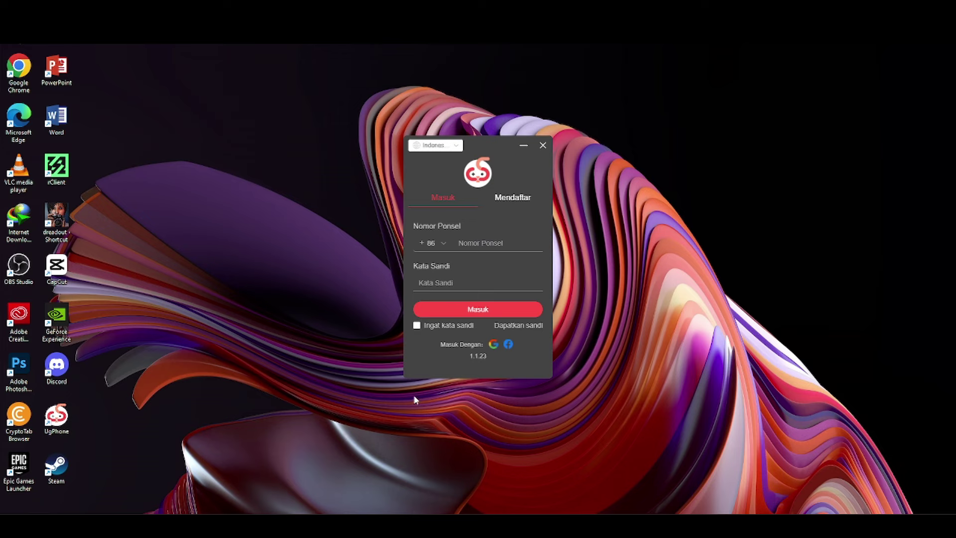
left_click(513, 310)
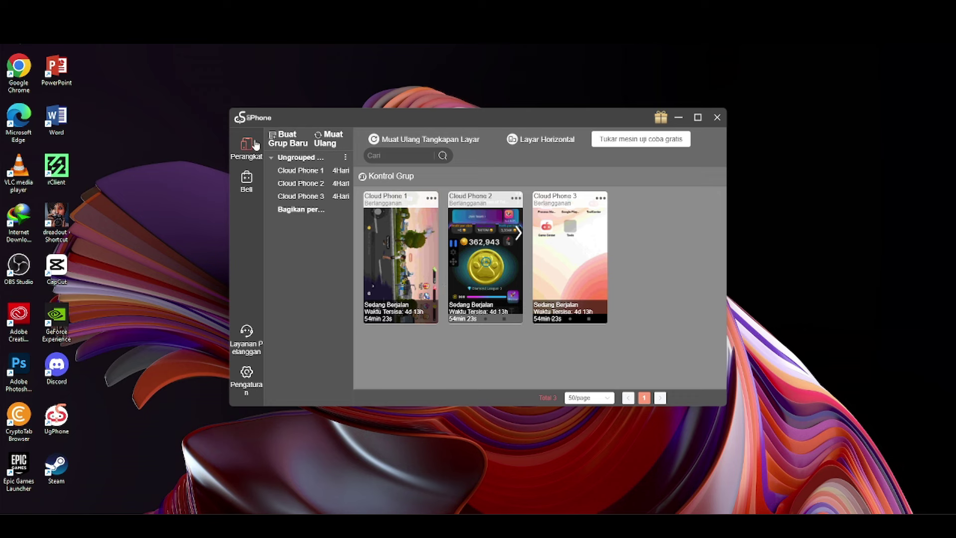
Step: Examine the UVIP, GVIP and GVIP-12 plans on the purchase page, including their areas, durations and prices
left_click(246, 182)
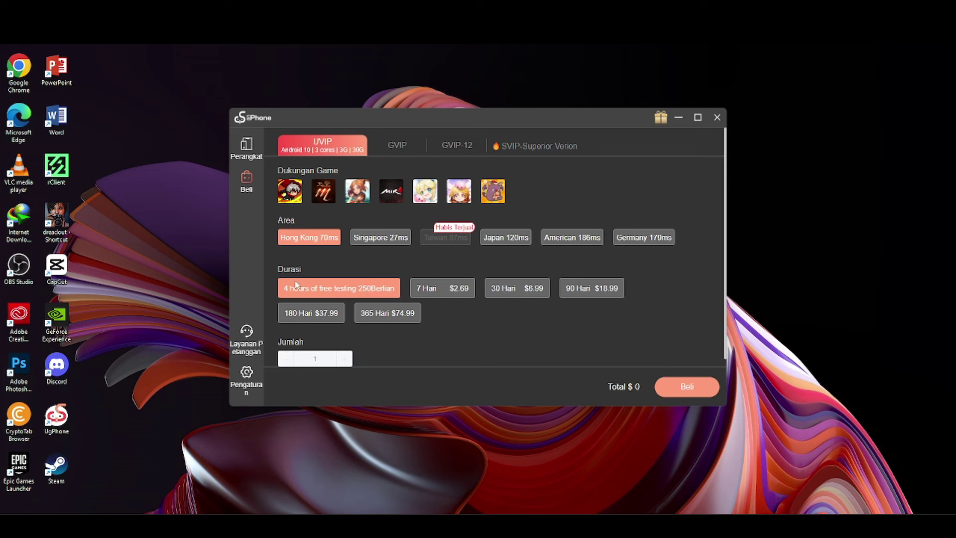
scroll(292, 275, "down", 1)
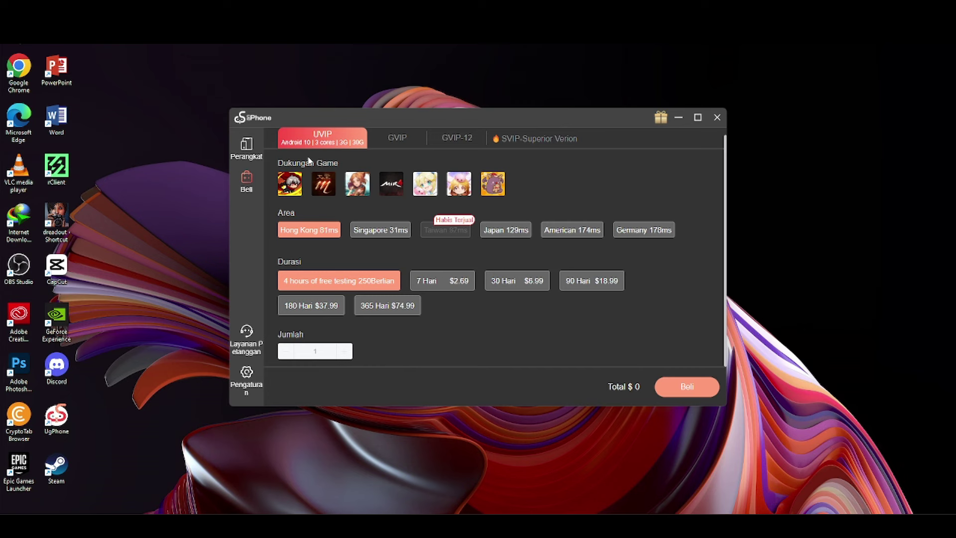
left_click(400, 143)
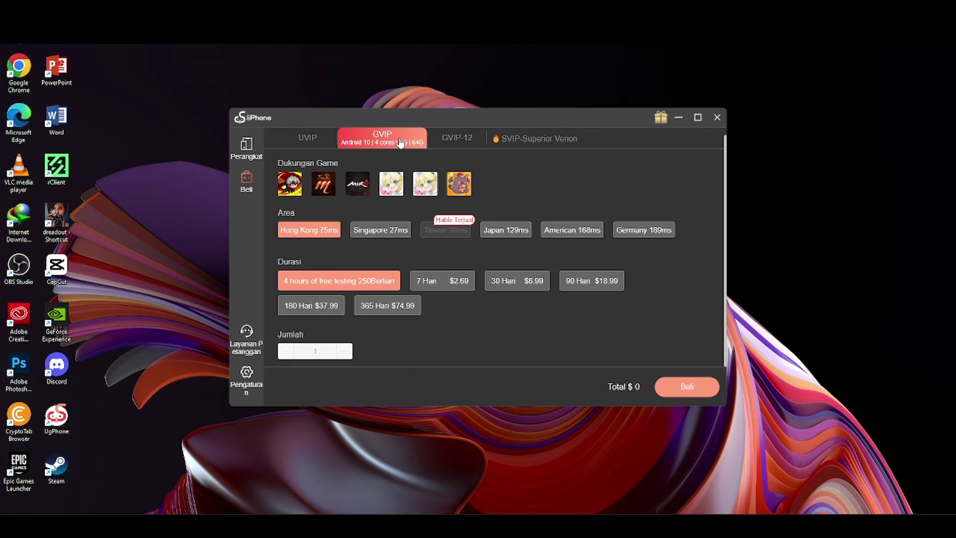
left_click(446, 143)
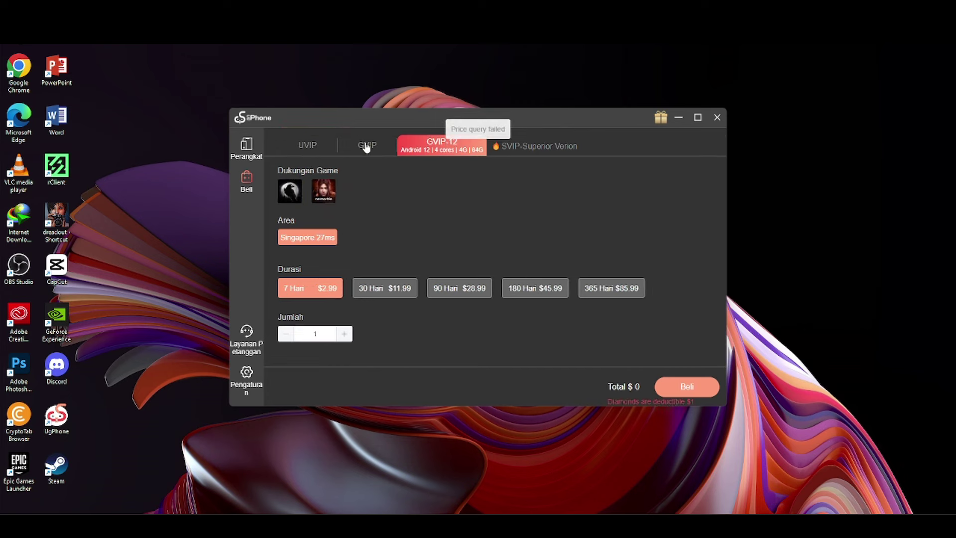
left_click(327, 151)
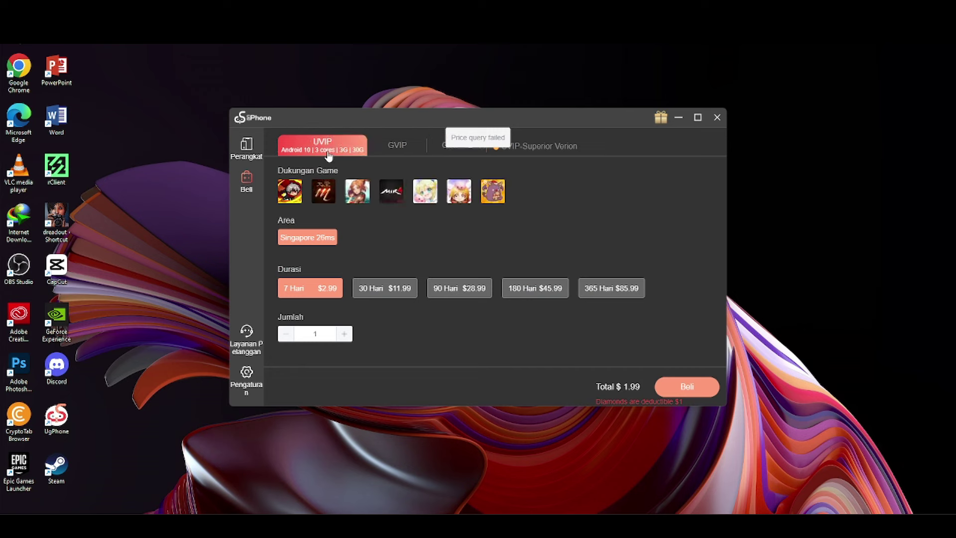
left_click(400, 155)
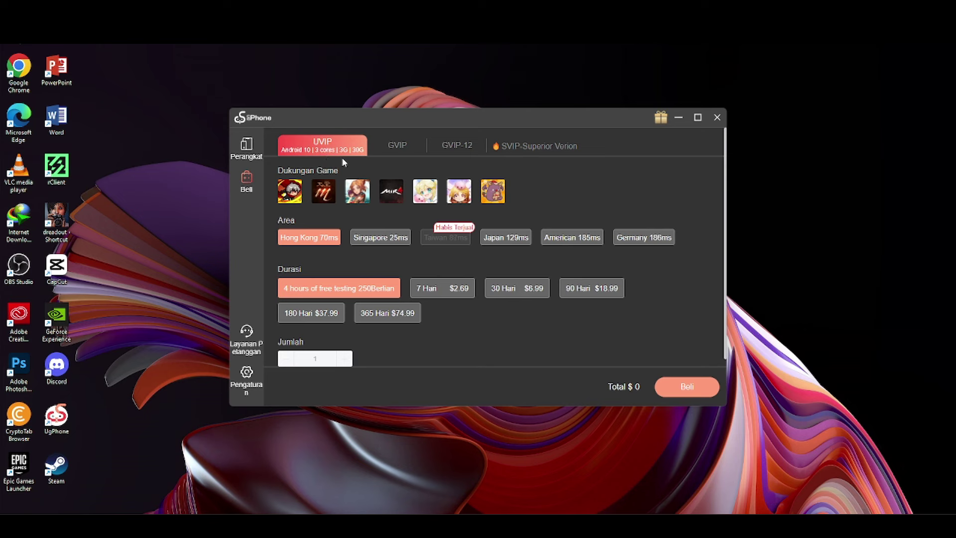
Step: Open Cloud Phone 1 from the device list and move its window to the desktop's upper-left corner
left_click(248, 158)
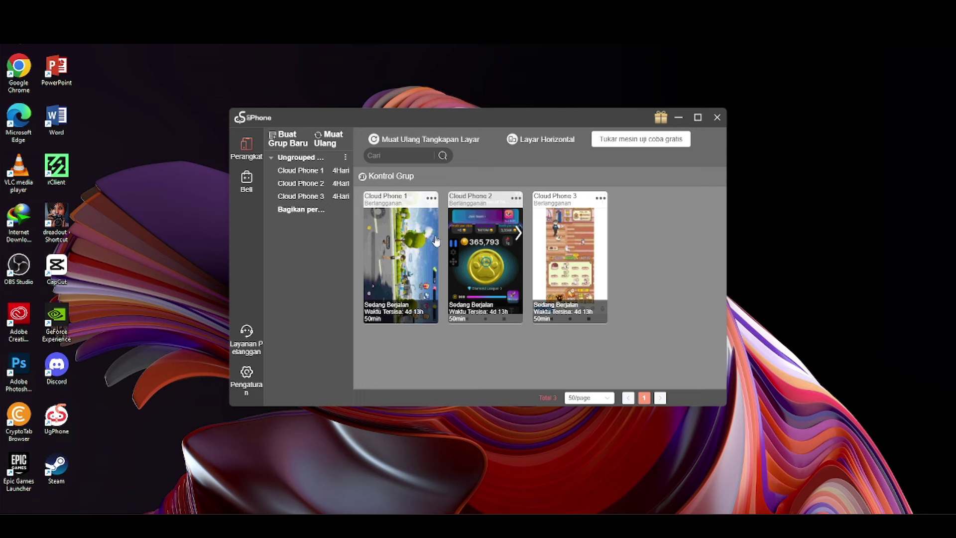
left_click(404, 247)
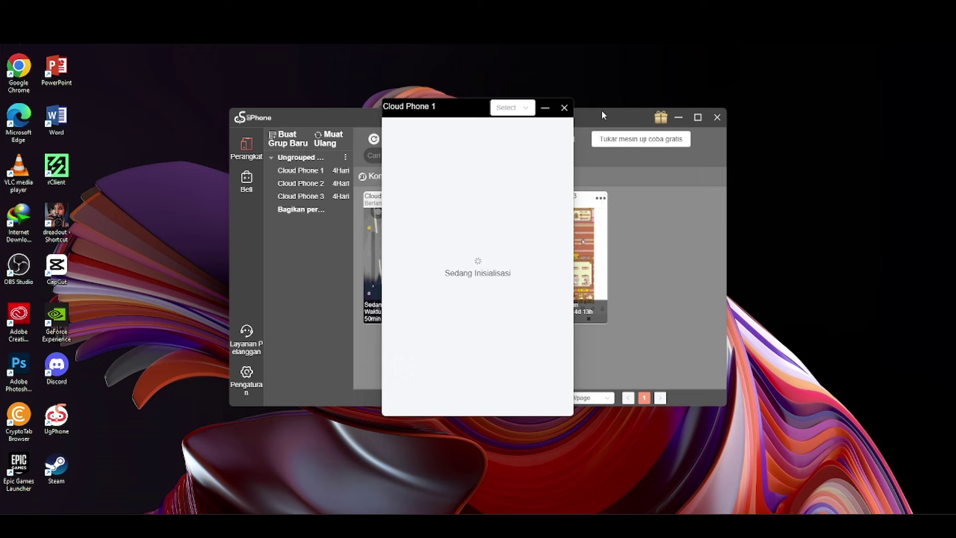
left_click_drag(600, 115, 702, 194)
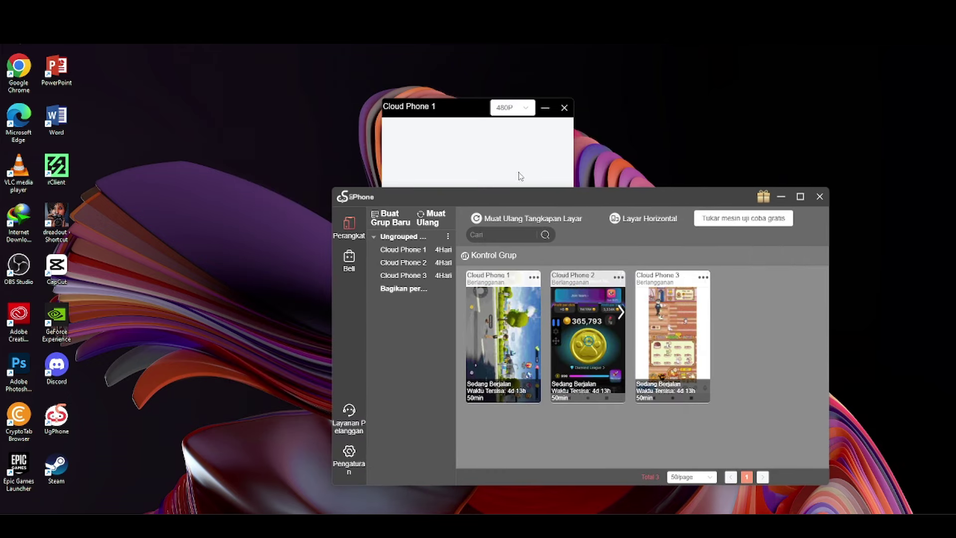
left_click_drag(457, 110, 115, 43)
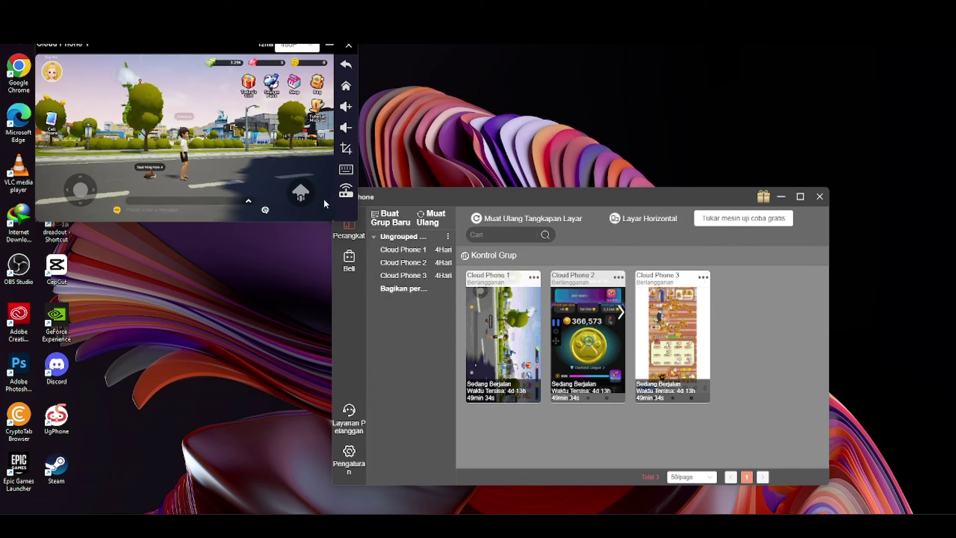
Step: Open Cloud Phone 2 and arrange its window beside Cloud Phone 1, with the UgPhone device list below them
left_click(474, 220)
left_click(596, 331)
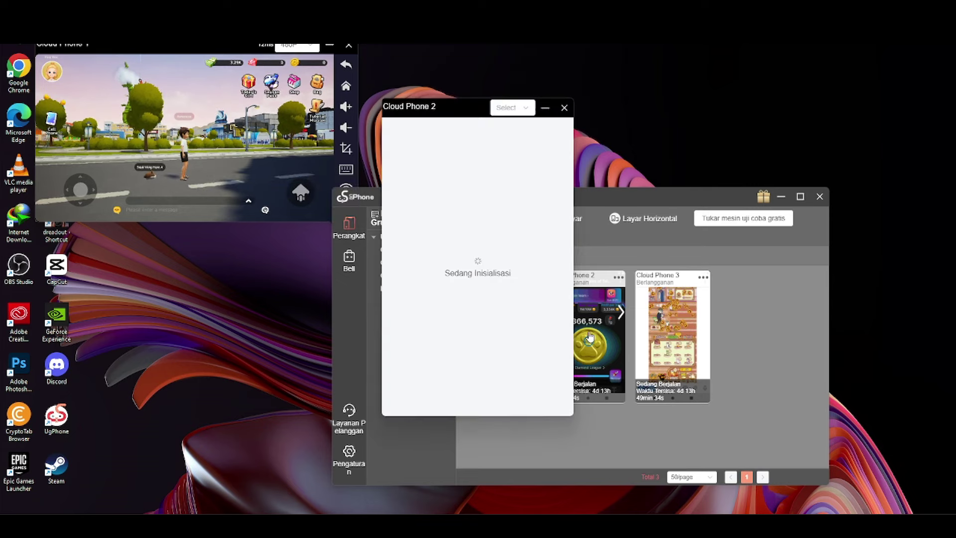
left_click_drag(617, 198, 411, 277)
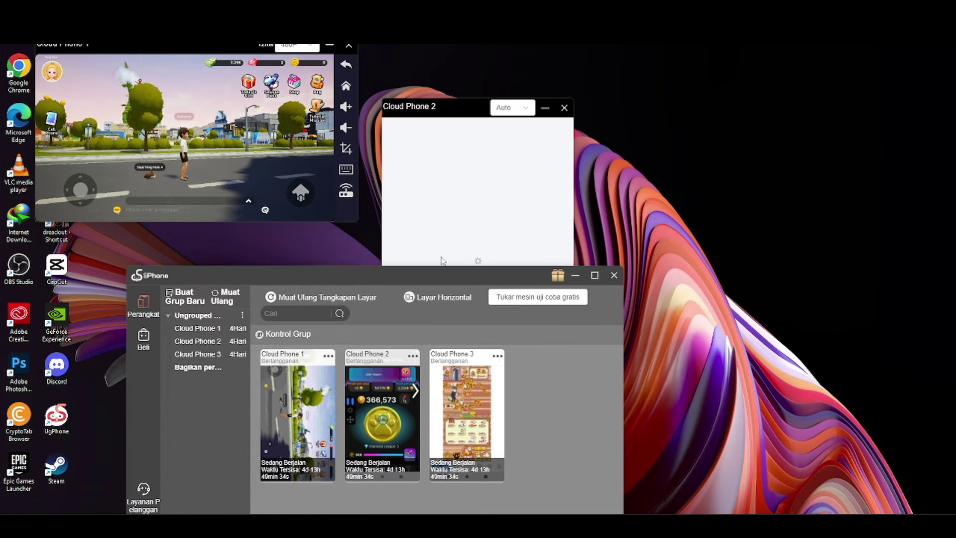
left_click_drag(466, 118, 455, 61)
left_click_drag(354, 269, 312, 252)
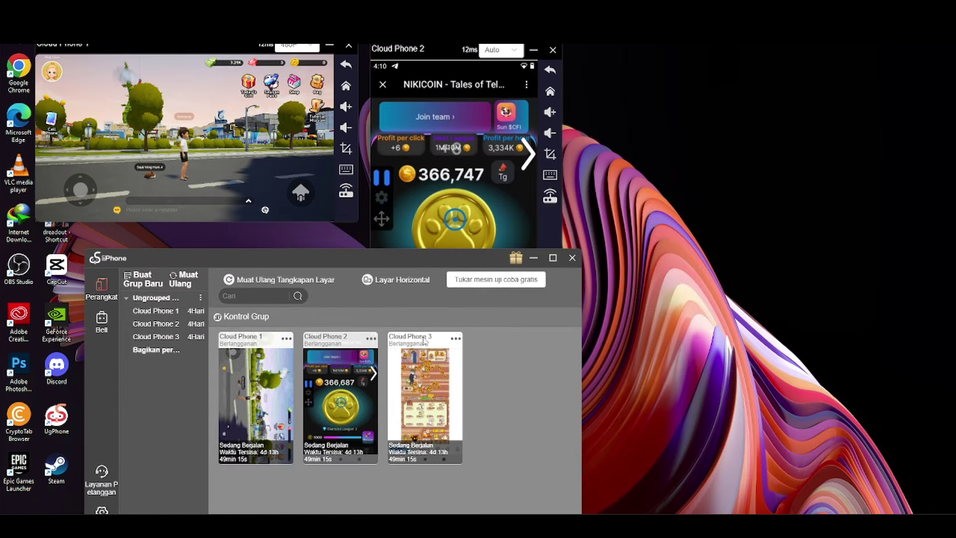
Step: Open Cloud Phone 3, place its window beside Cloud Phone 2, and minimize the UgPhone device list
left_click(428, 371)
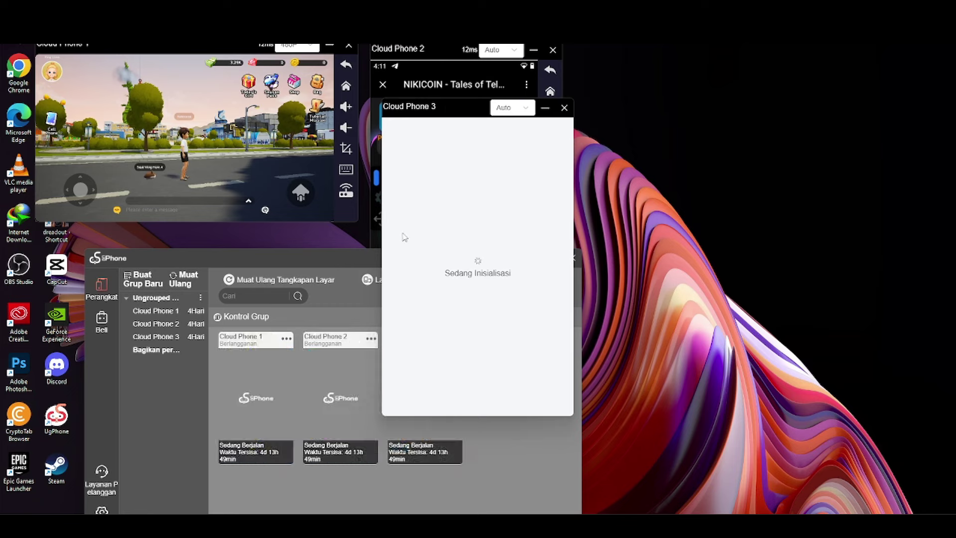
left_click_drag(448, 103, 663, 63)
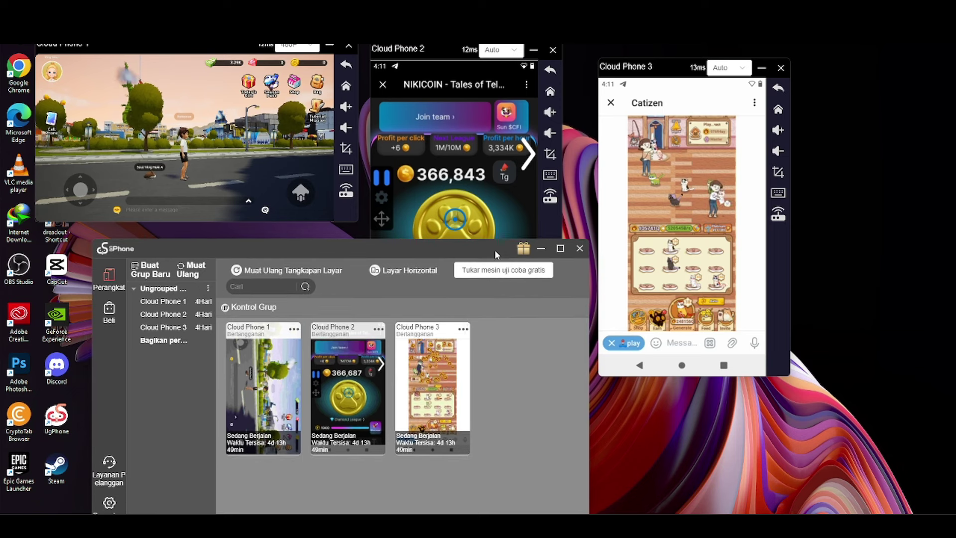
left_click_drag(471, 259, 478, 250)
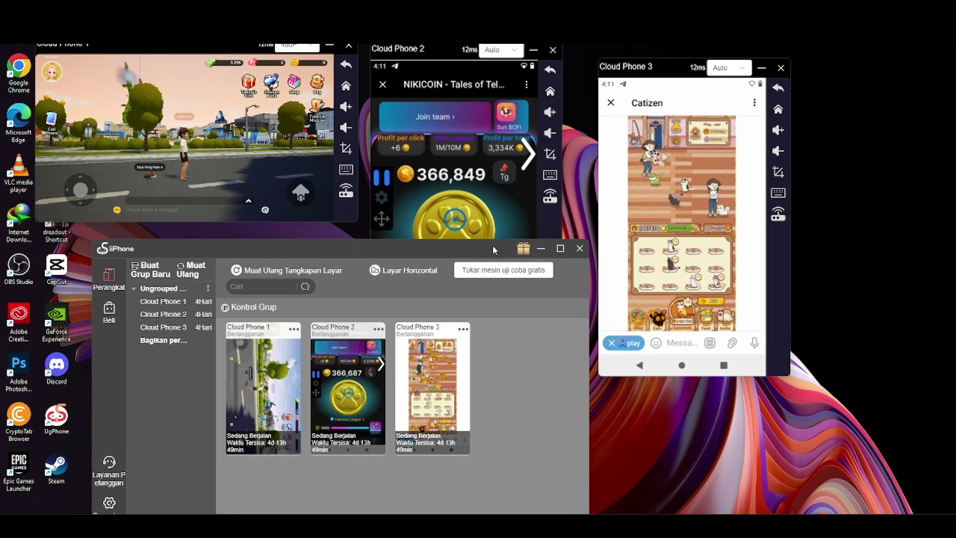
left_click(541, 249)
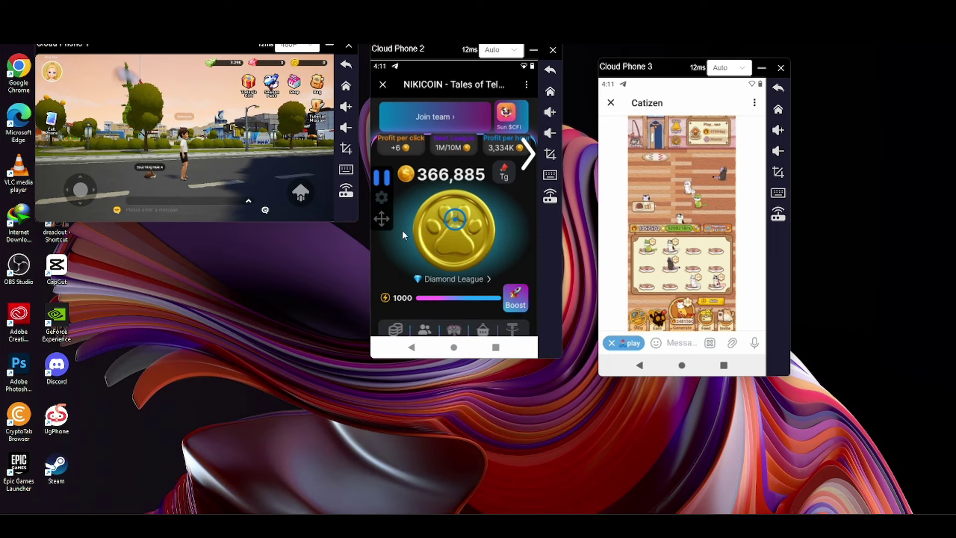
Step: Pause the auto clicker on Cloud Phone 2 to review and save its click interval and stop settings, and restart it
left_click(381, 177)
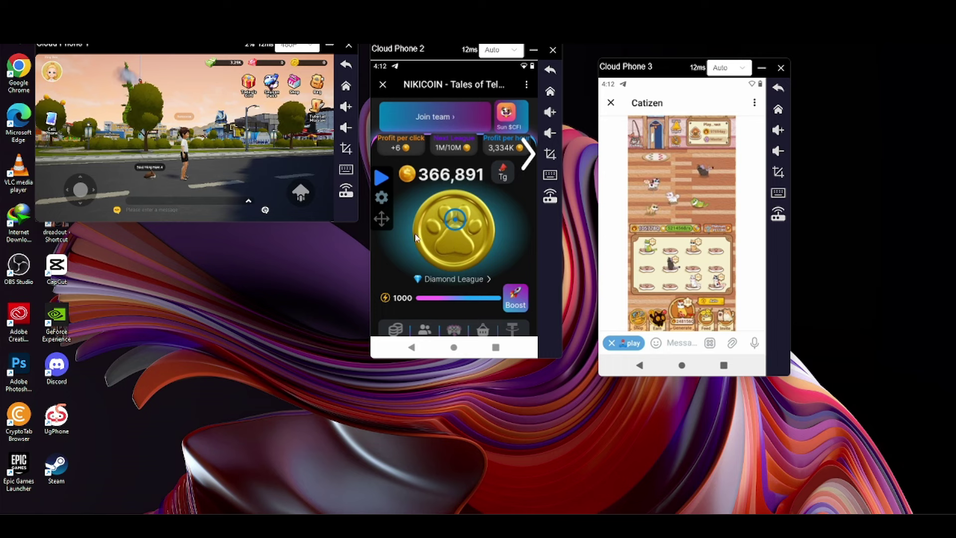
left_click(381, 197)
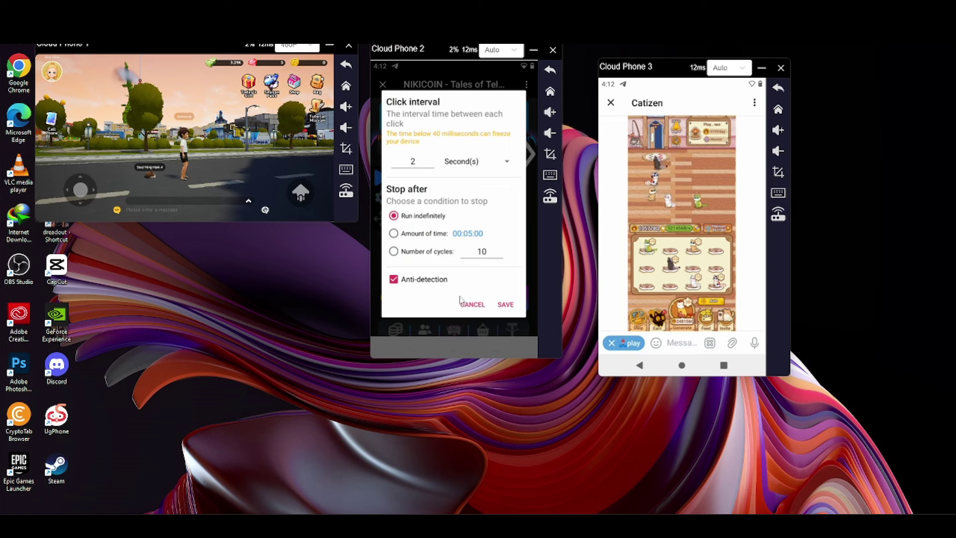
left_click(505, 305)
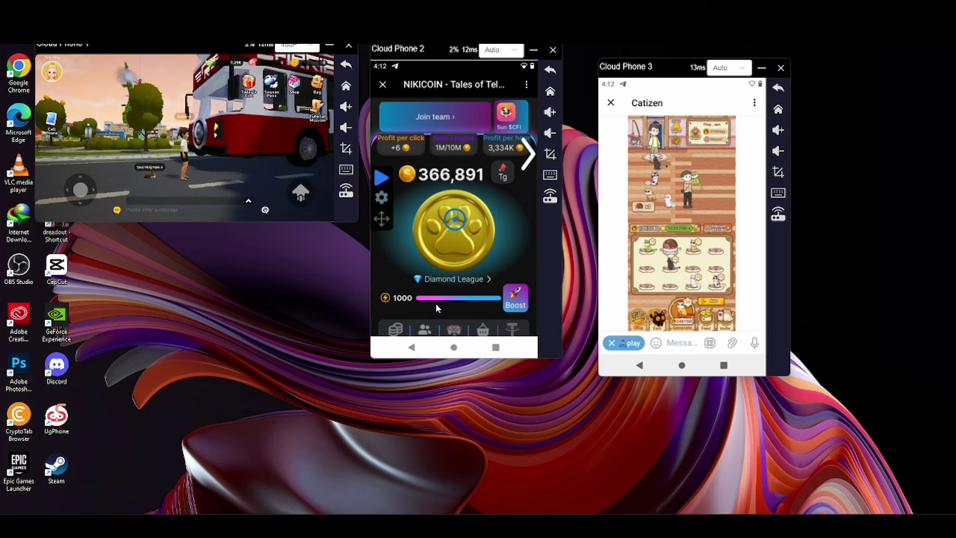
left_click(382, 176)
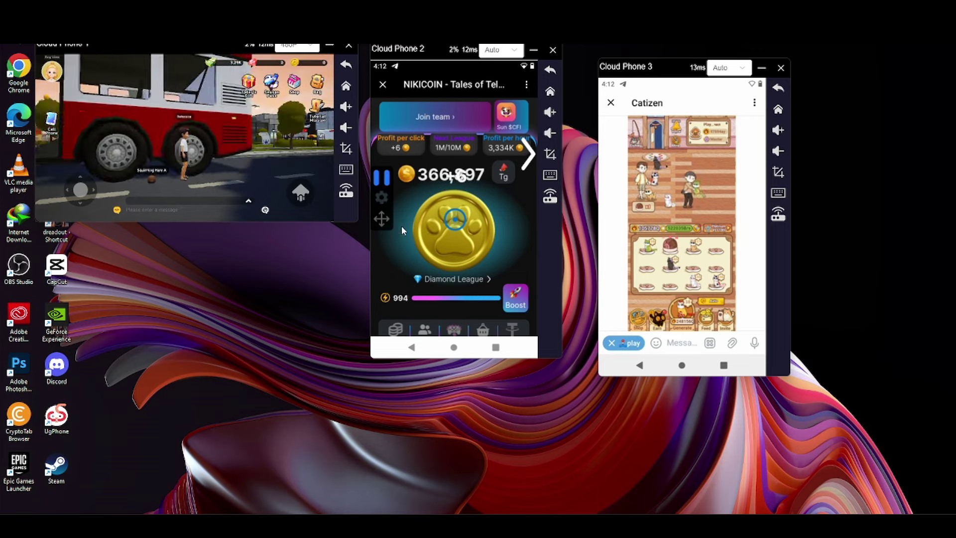